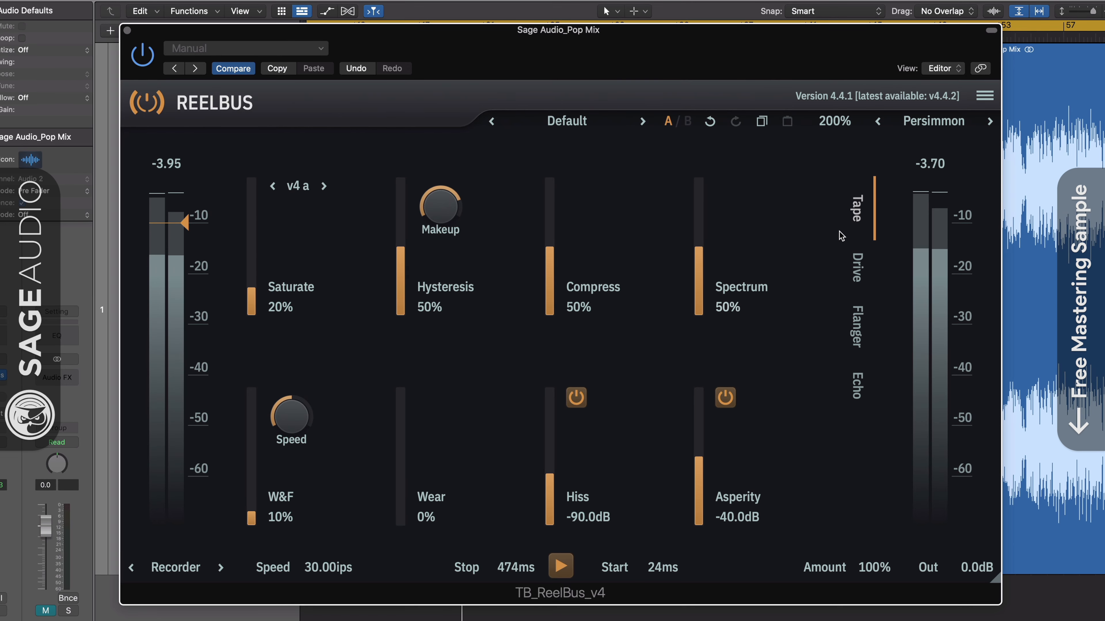
Choose the Ferox tape type, lower the input meter's level marker to about -13 dB, and set Saturate to 42%
left_click(323, 186)
left_click_drag(185, 223, 184, 232)
scroll(303, 297, "up", 5)
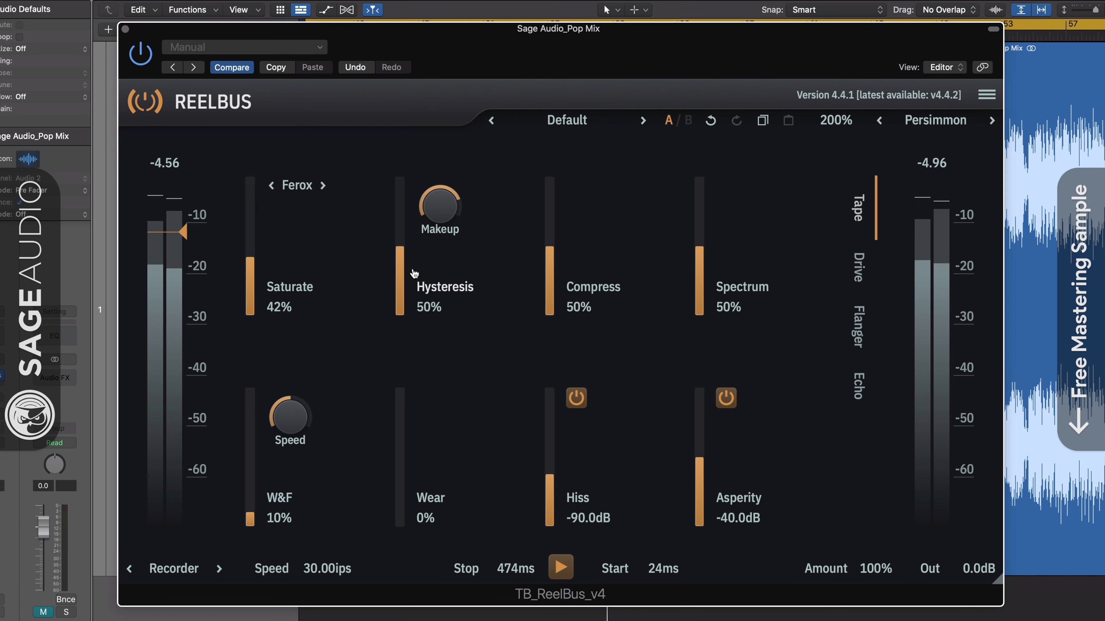
Set the tape Hysteresis to 69% and adjust its Makeup amount
scroll(404, 271, "down", 6)
scroll(403, 273, "up", 10)
scroll(441, 205, "up", 8)
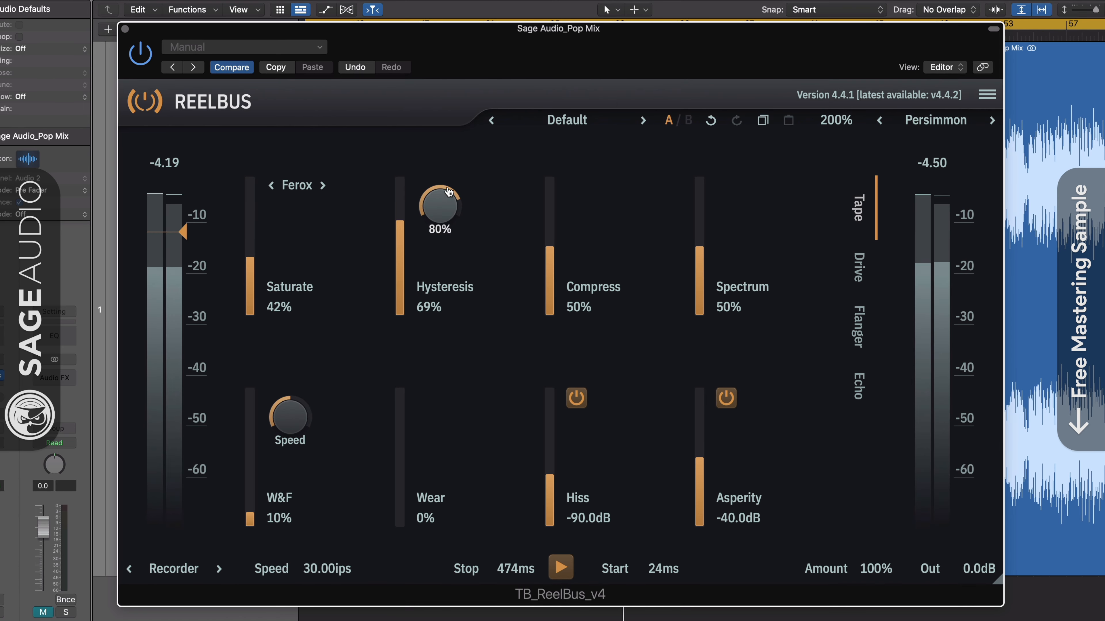
scroll(447, 195, "down", 7)
scroll(447, 195, "down", 1)
scroll(447, 195, "up", 2)
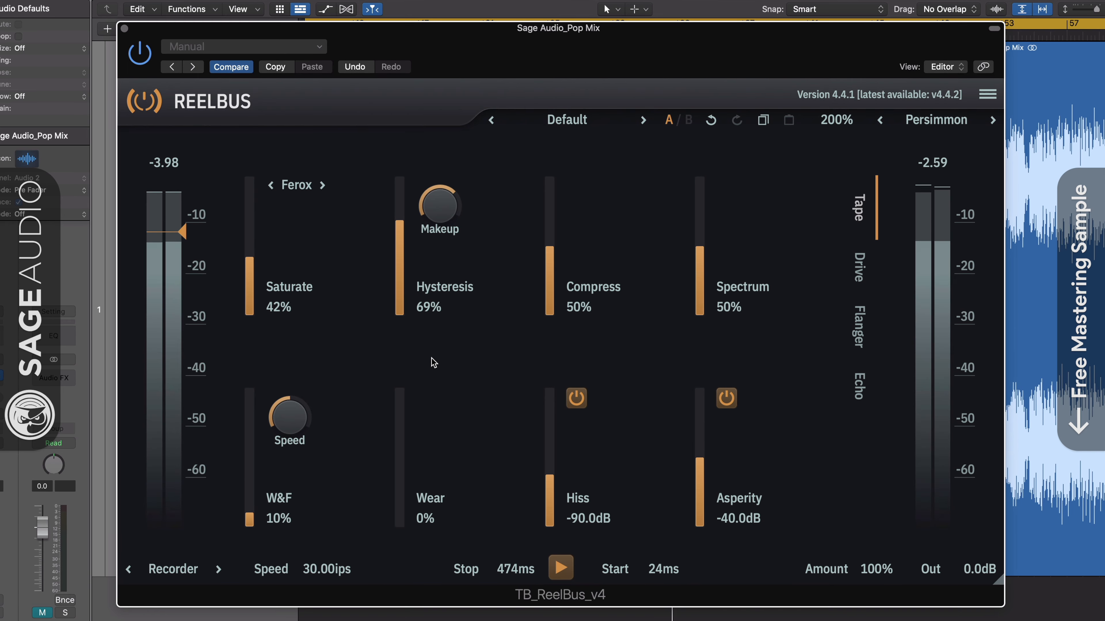
Set the tape Compress amount to 69% and Spectrum to 31%
scroll(550, 305, "down", 8)
scroll(550, 301, "up", 3)
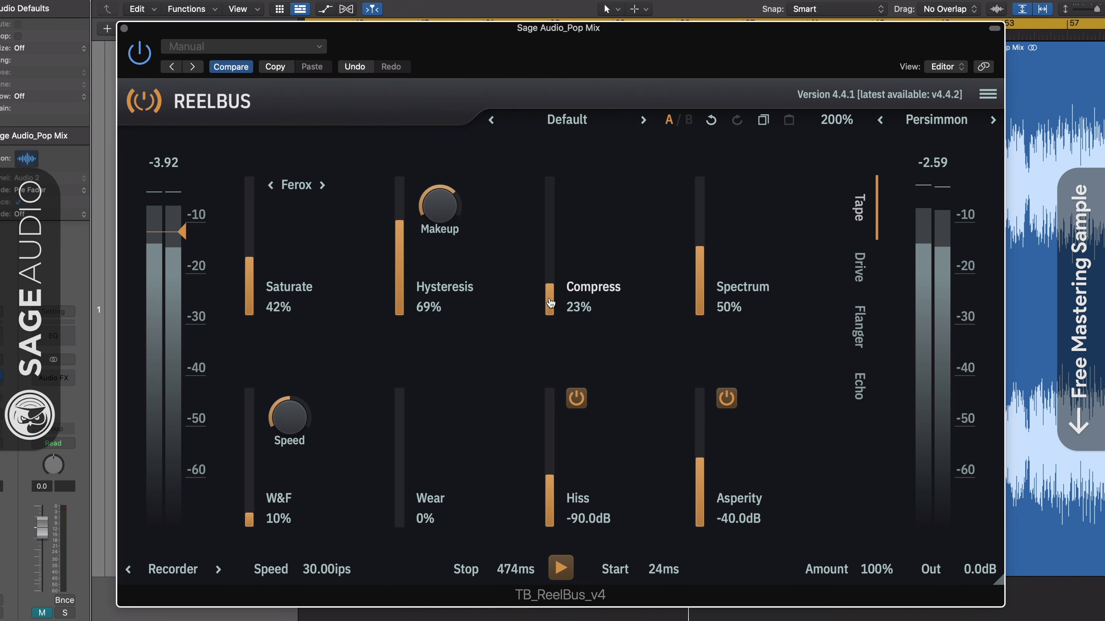
scroll(551, 303, "up", 8)
scroll(550, 303, "up", 2)
scroll(757, 302, "up", 7)
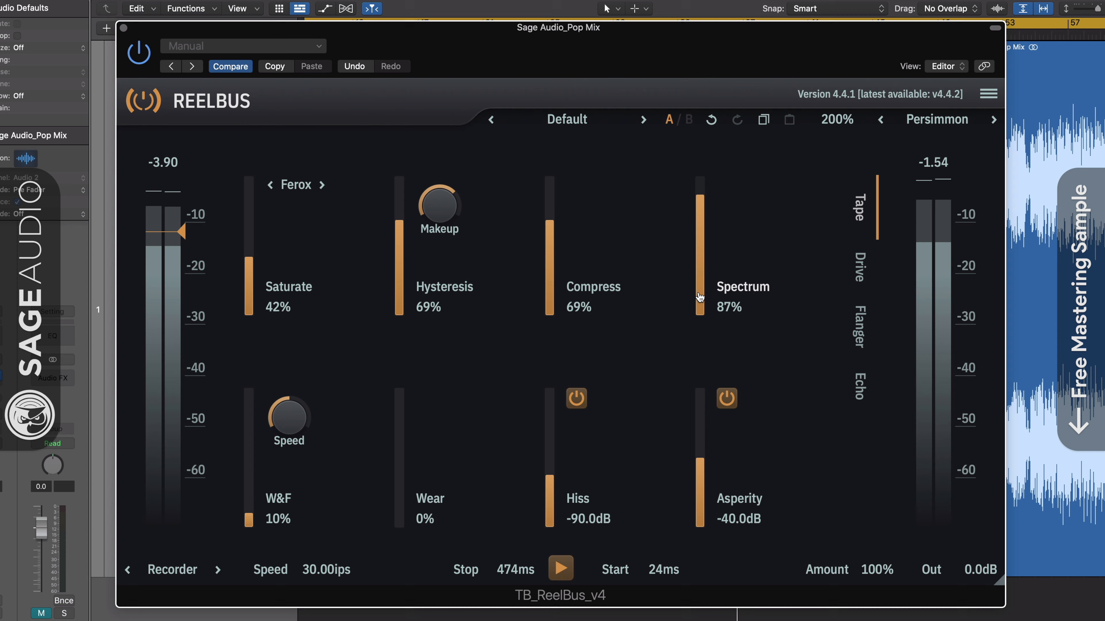
scroll(756, 303, "down", 11)
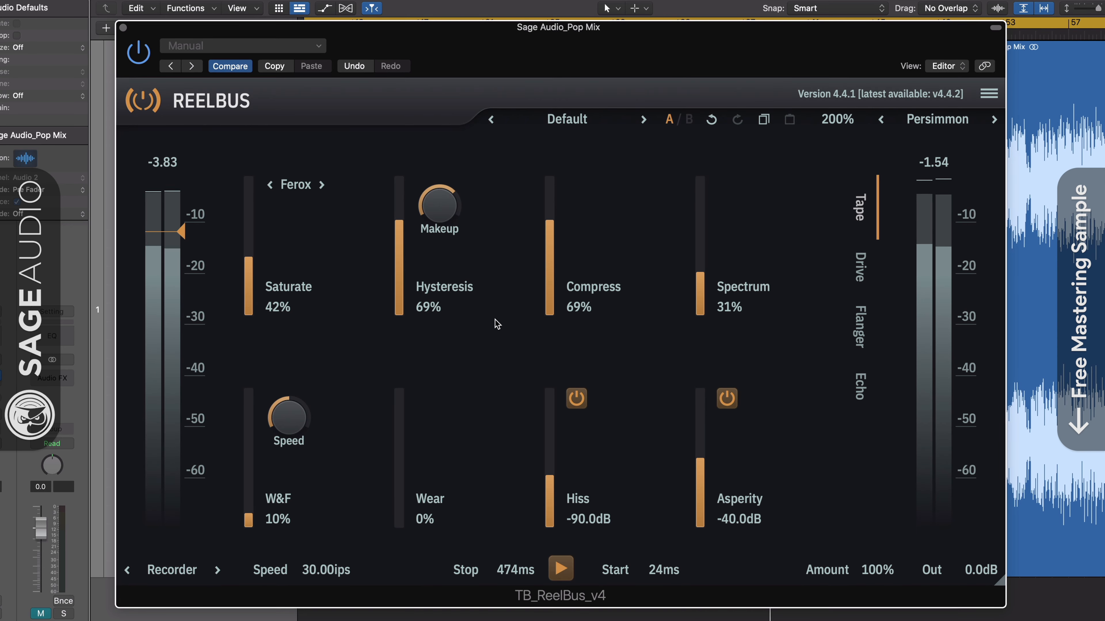
Set the tape imperfections to W&F 23%, Wear 36% and Asperity -37.3 dB, with Hiss switched off
scroll(246, 499, "down", 2)
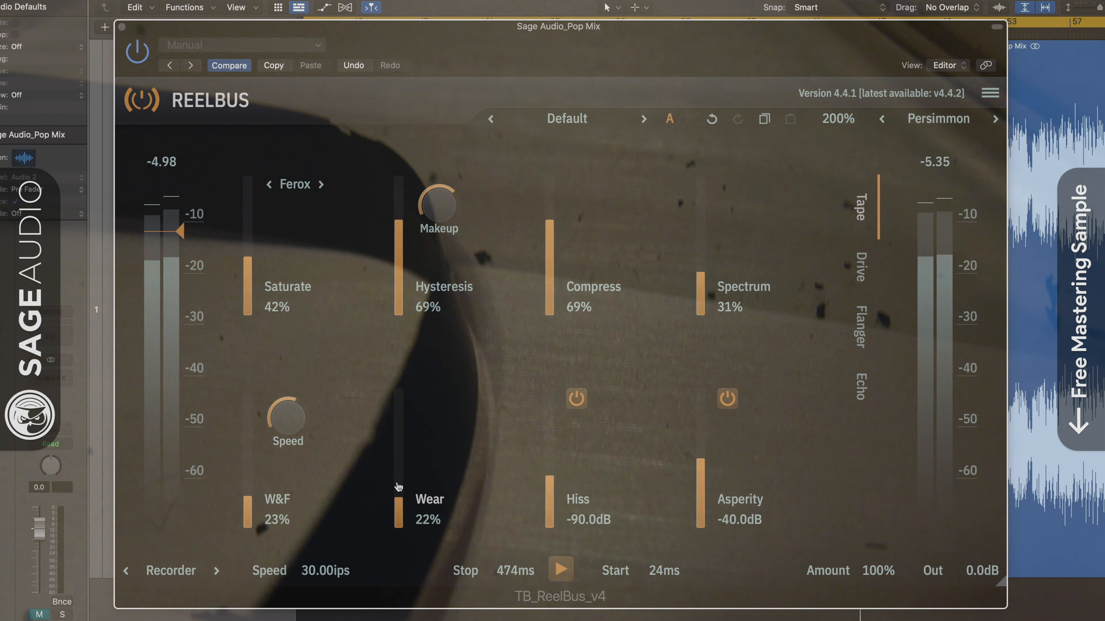
mouse_move(398, 486)
left_mouse_down()
mouse_move(398, 459)
mouse_move(398, 486)
left_mouse_up()
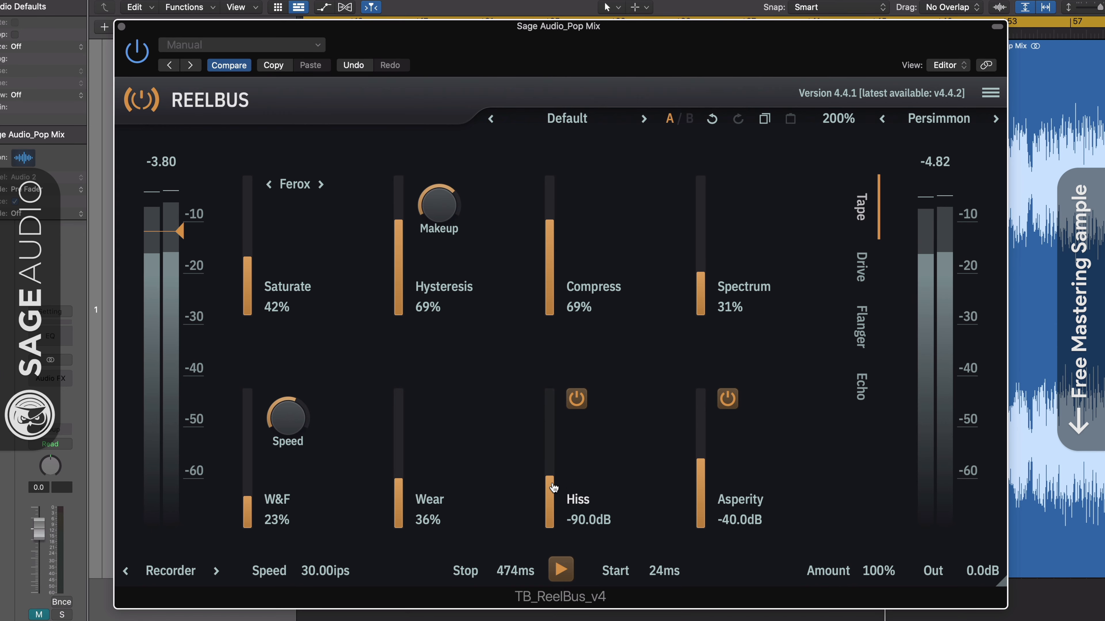
scroll(553, 488, "up", 2)
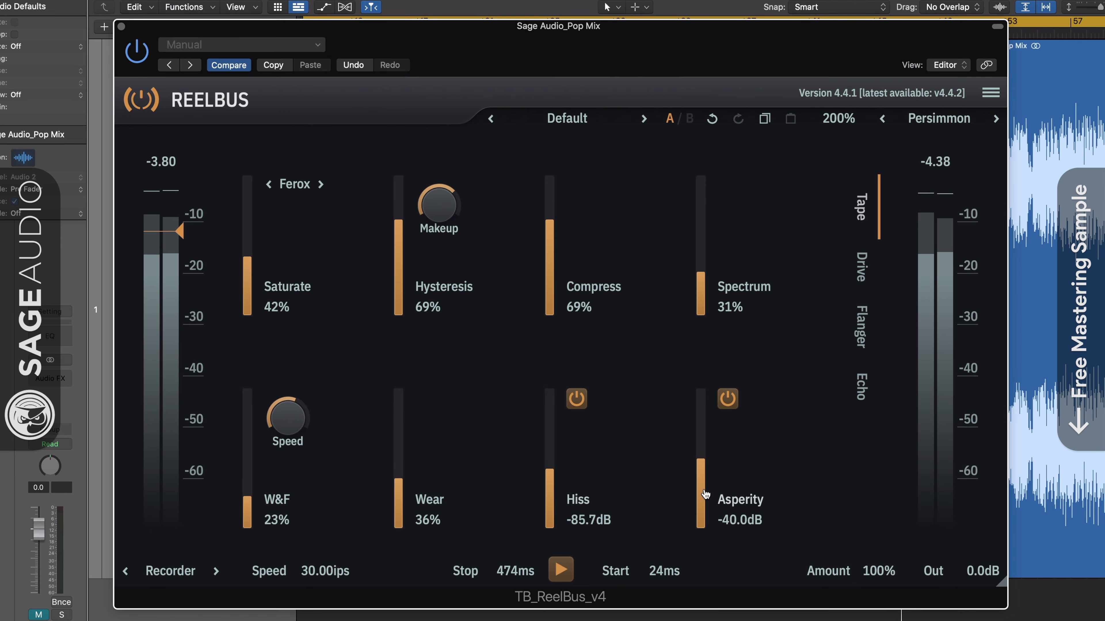
scroll(705, 494, "down", 2)
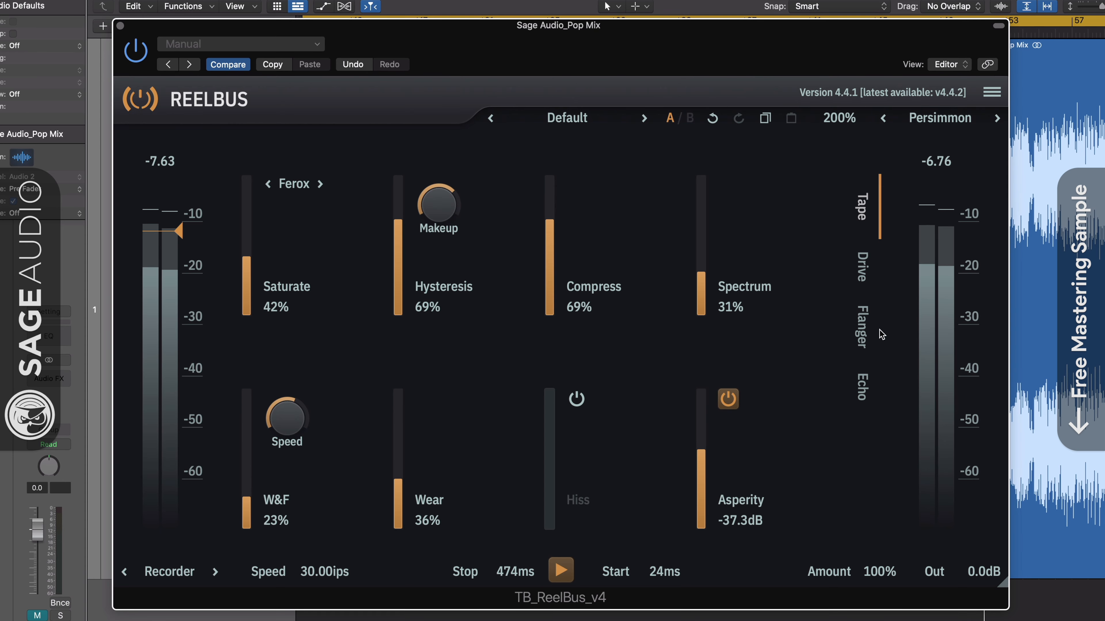
Shape the Drive curve with a middle-band boost of about 2.8 dB at 515 Hz
left_click(866, 261)
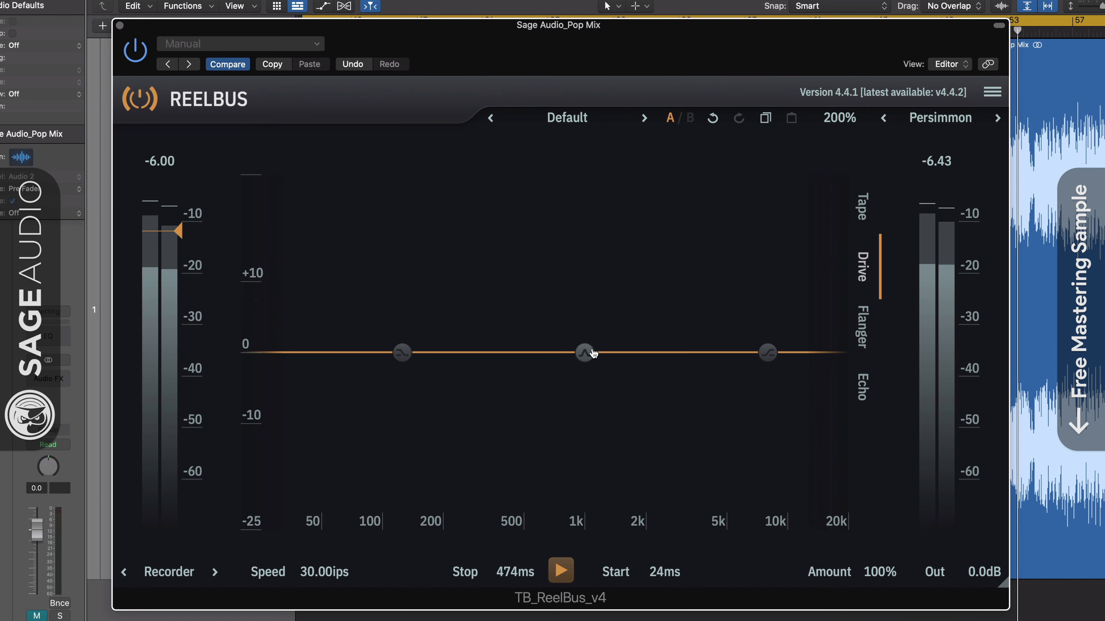
left_click_drag(586, 353, 564, 398)
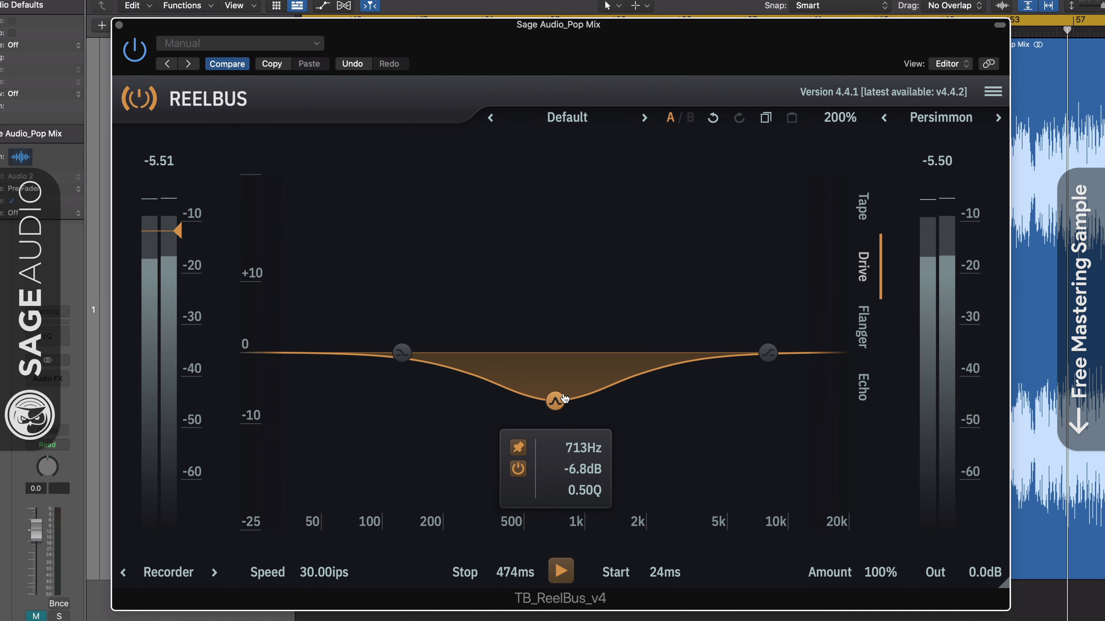
left_click_drag(564, 398, 524, 309)
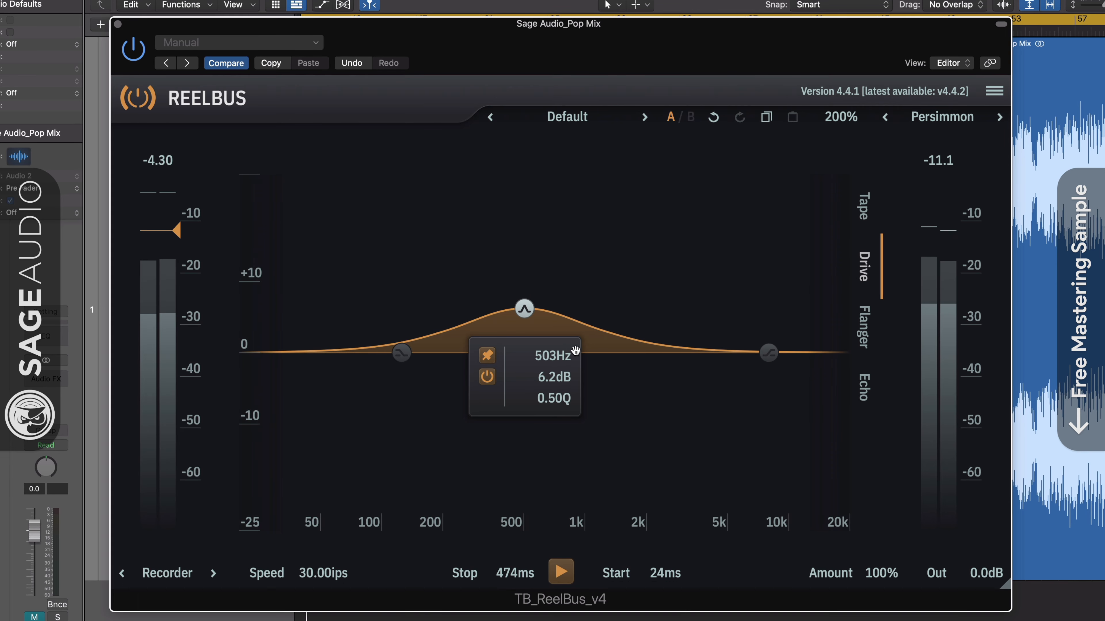
left_click_drag(524, 310, 527, 336)
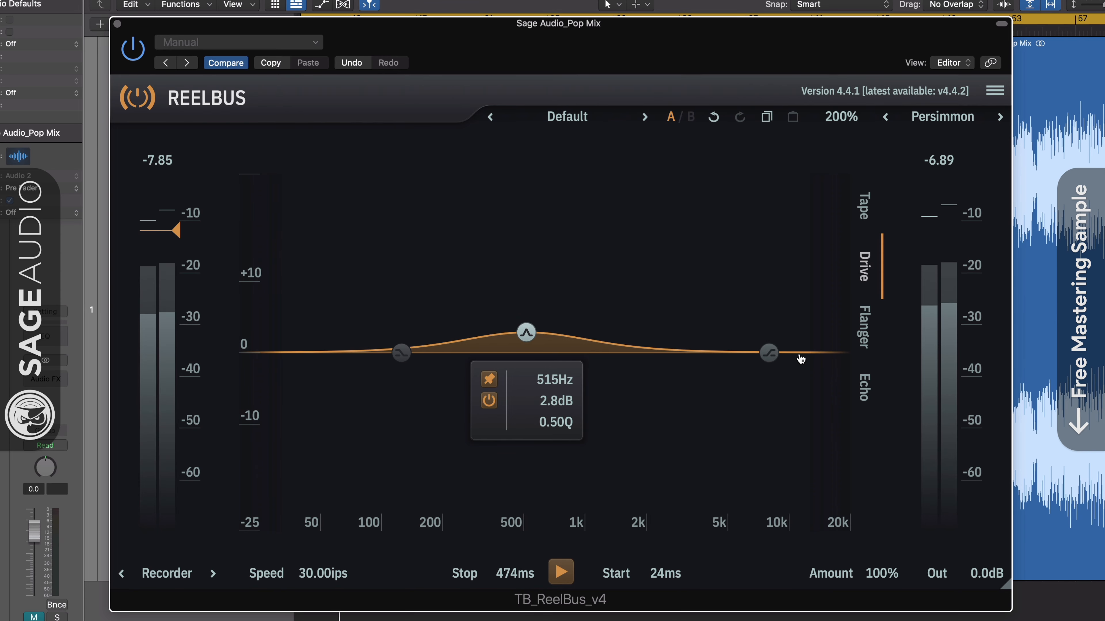
Enable the flanger with Amount 81%, Delay 0.64 ms, Depth 27%, HPF 132 Hz and LPF 1097 Hz
left_click(864, 335)
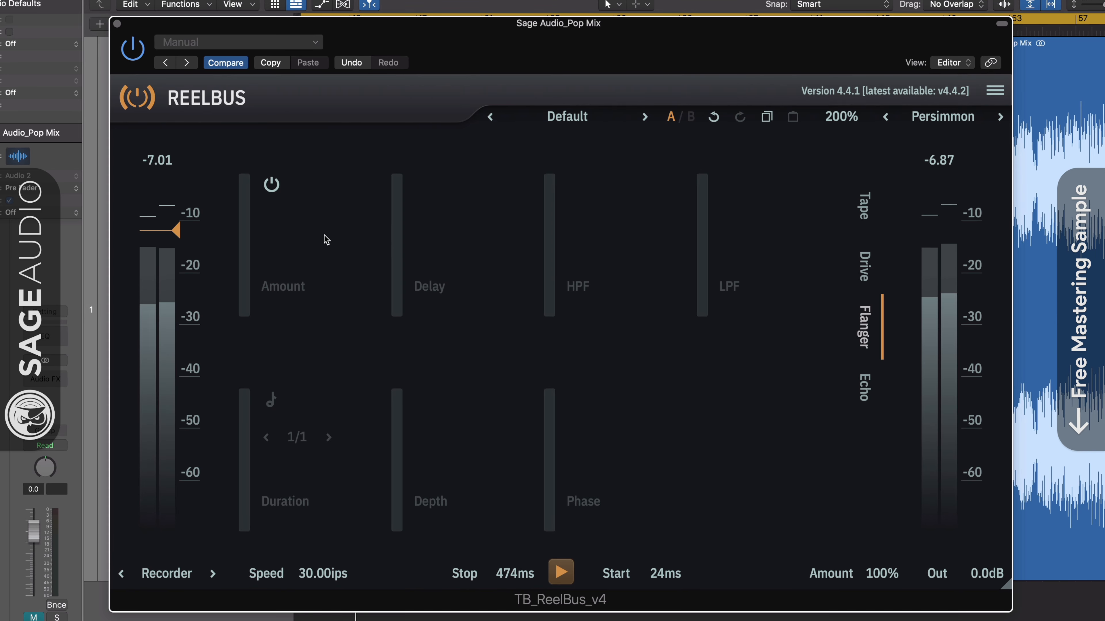
left_click(271, 185)
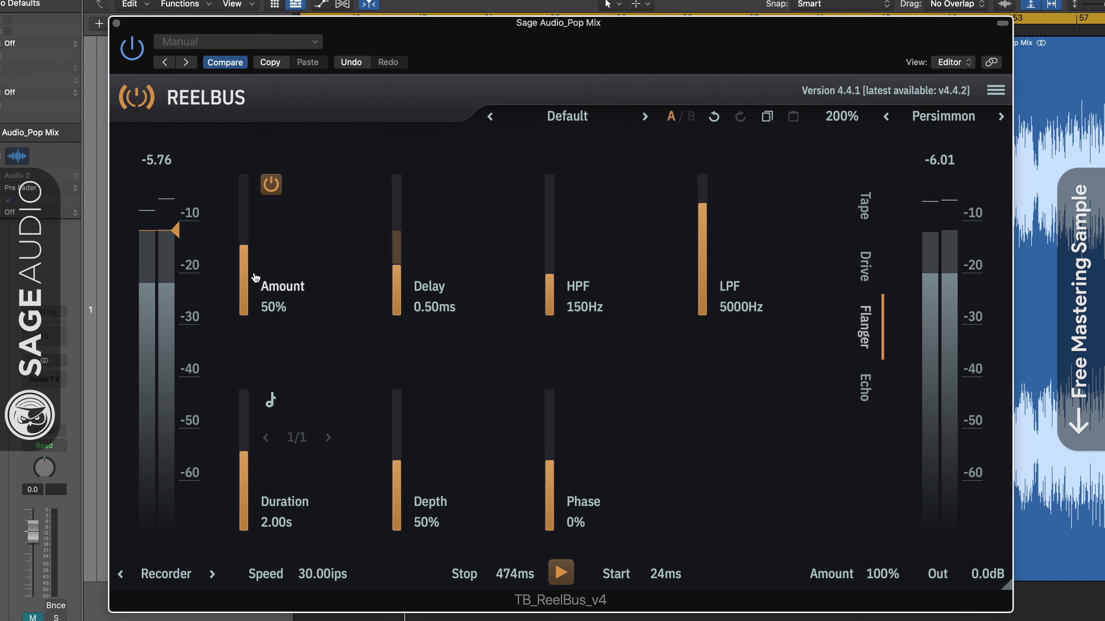
left_click_drag(248, 277, 246, 201)
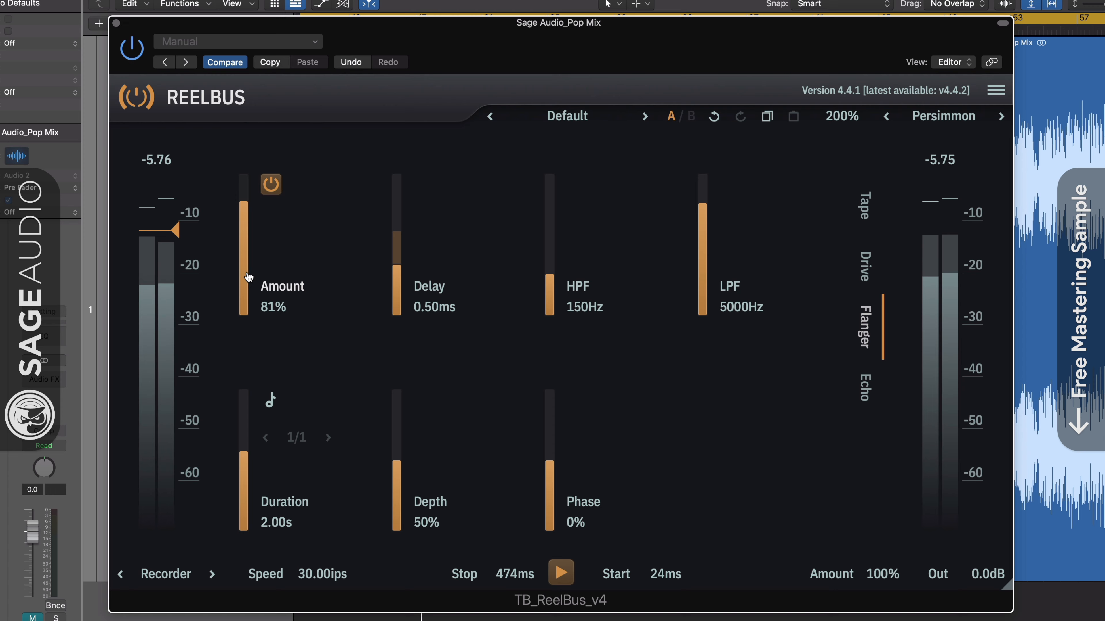
mouse_move(392, 293)
left_mouse_down()
mouse_move(393, 305)
mouse_move(393, 287)
left_mouse_up()
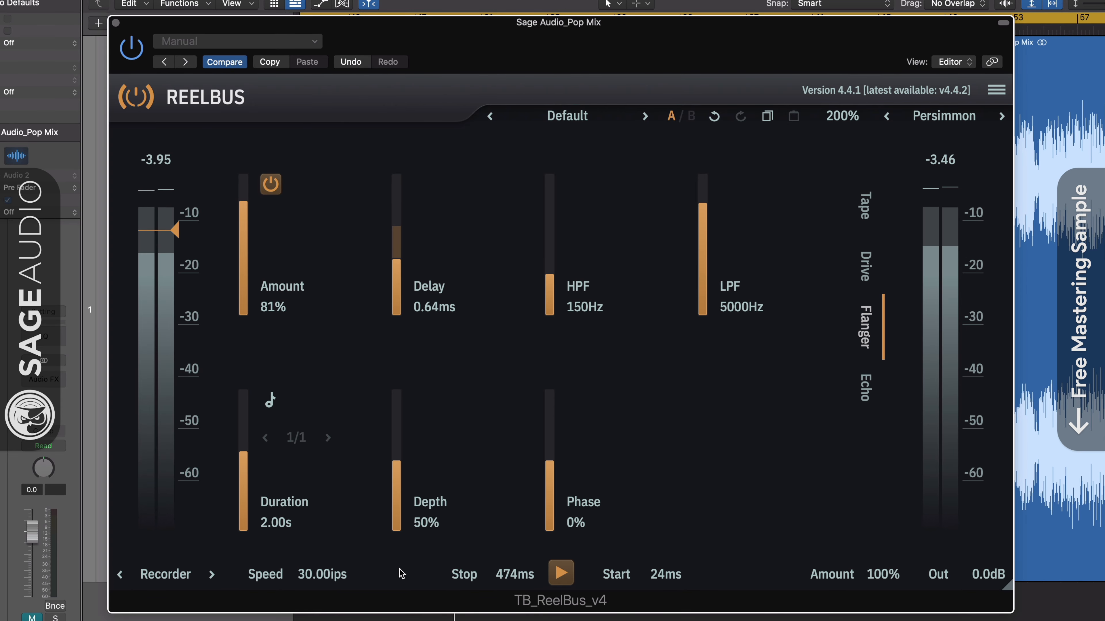
mouse_move(397, 486)
left_mouse_down()
mouse_move(396, 379)
mouse_move(397, 491)
left_mouse_up()
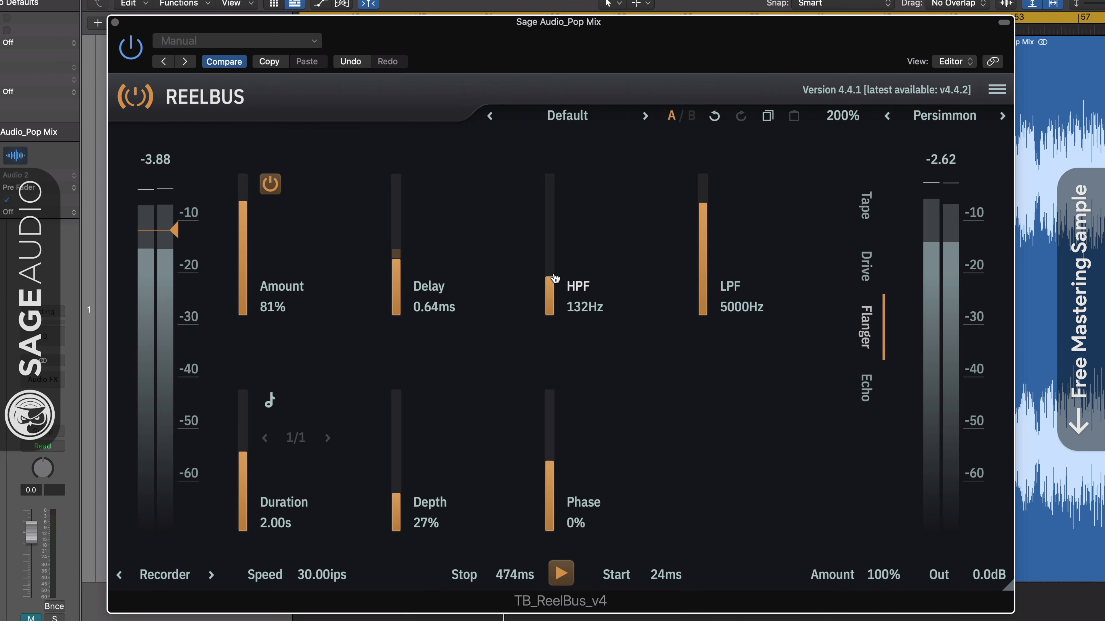
left_click_drag(708, 260, 708, 291)
Sync the flanger's duration to the tempo at 1/32d and set its Phase to 59%
left_click_drag(252, 457, 253, 492)
left_click(268, 400)
left_click(327, 438)
left_click(327, 439)
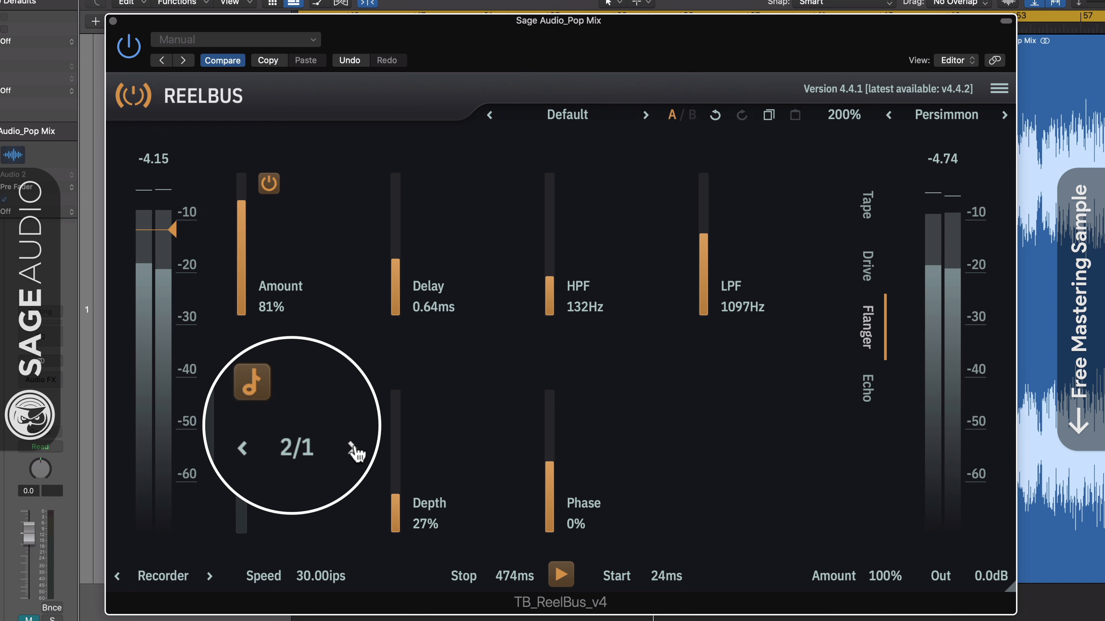
left_click(327, 438)
left_click(327, 438)
left_click(326, 439)
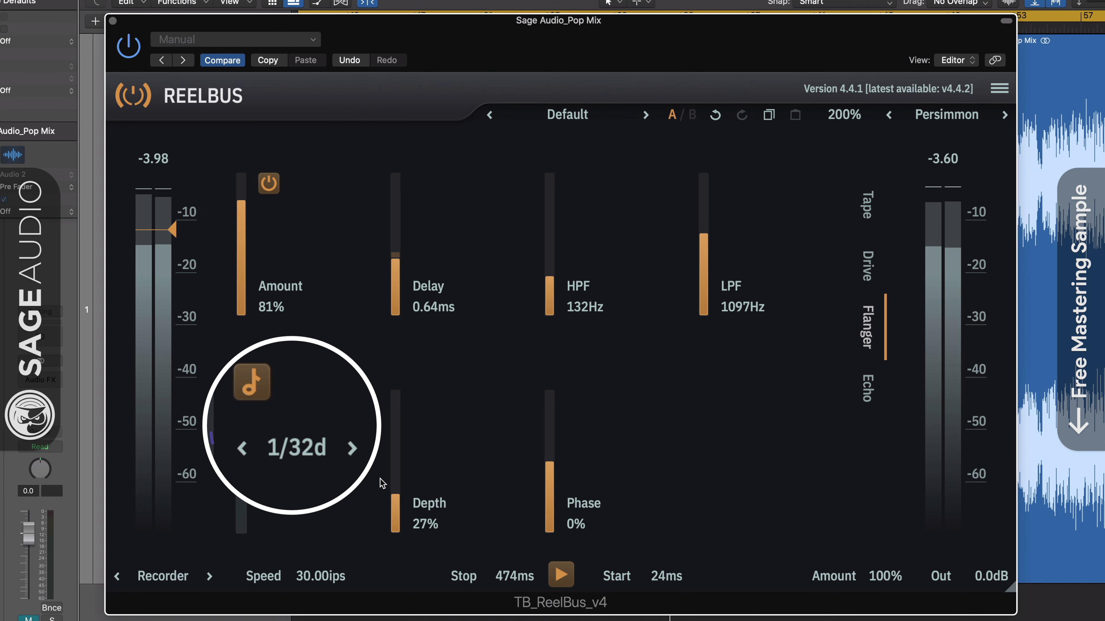
left_click(553, 493)
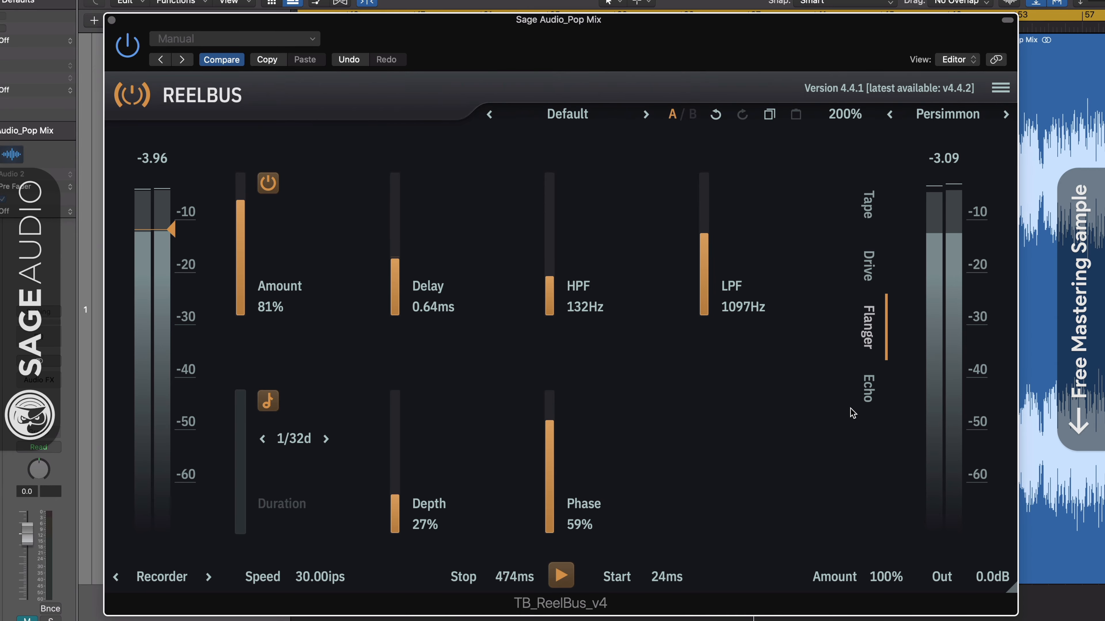
Set the first echo's Amount to 65%, HPF to 244 Hz and LPF to 2054 Hz
left_click(871, 395)
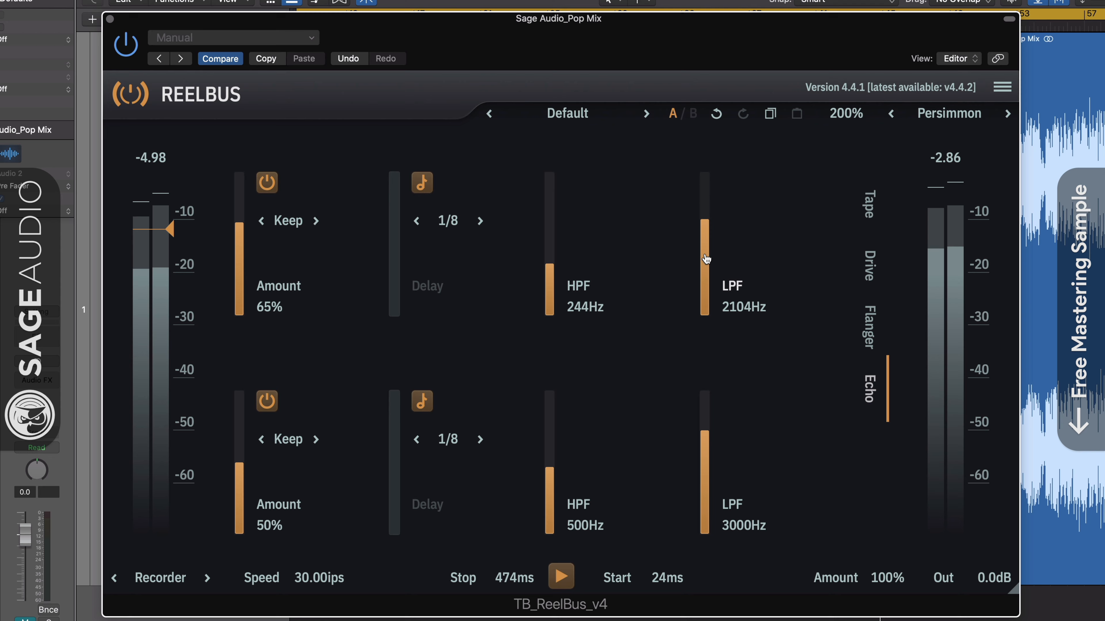
left_click_drag(705, 258, 705, 259)
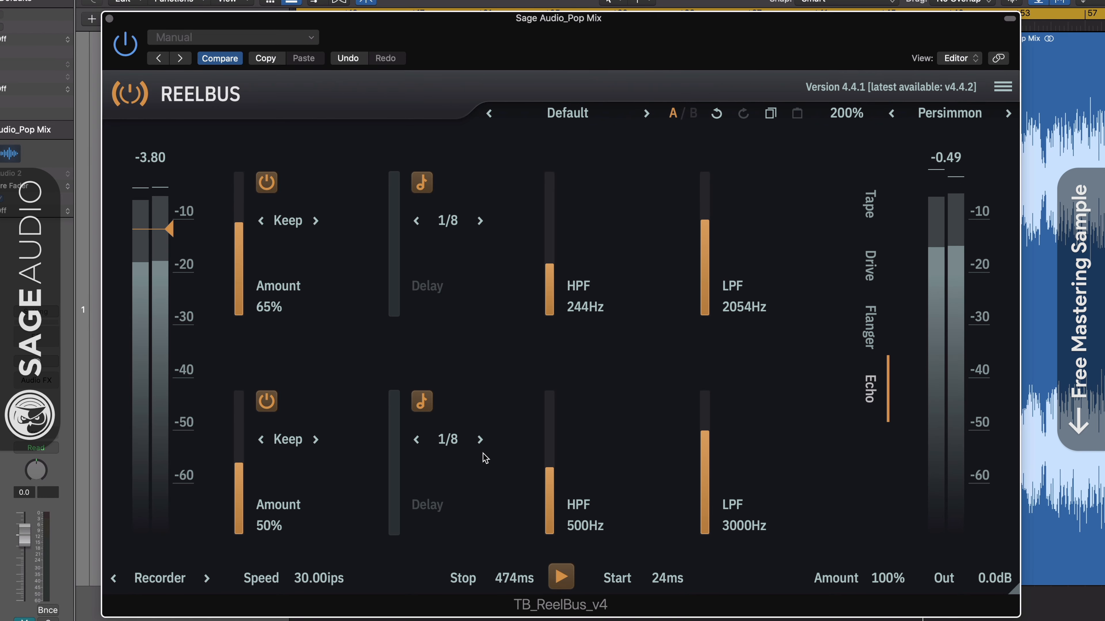
Switch the operating mode to Insert FX and lower the input meter's level marker to about -27 dB
left_click(159, 578)
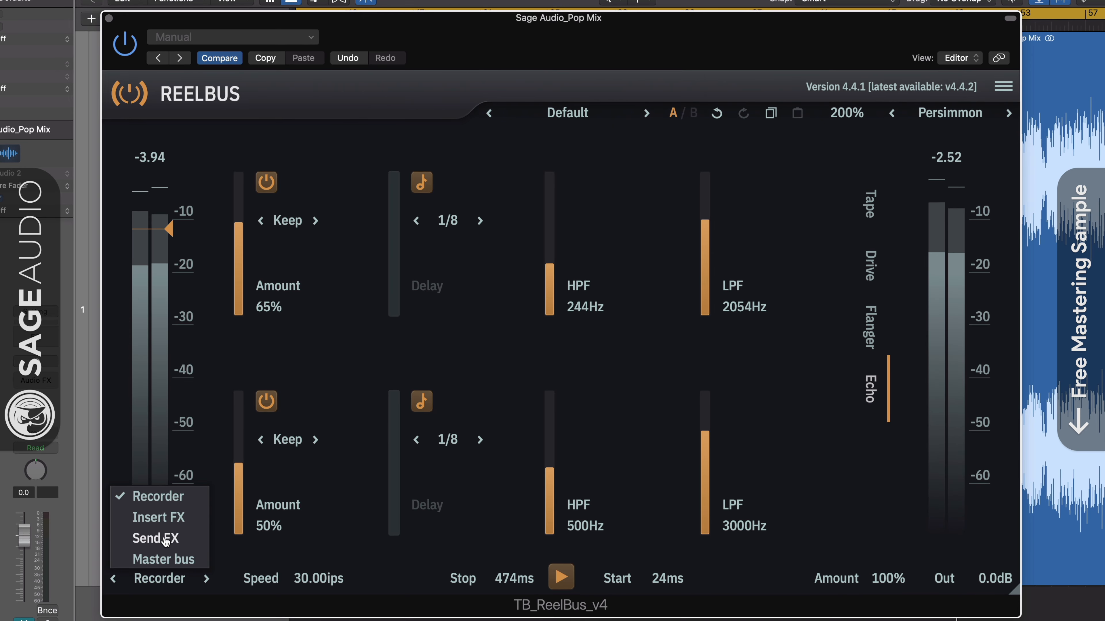
left_click(173, 519)
left_click_drag(169, 229, 169, 303)
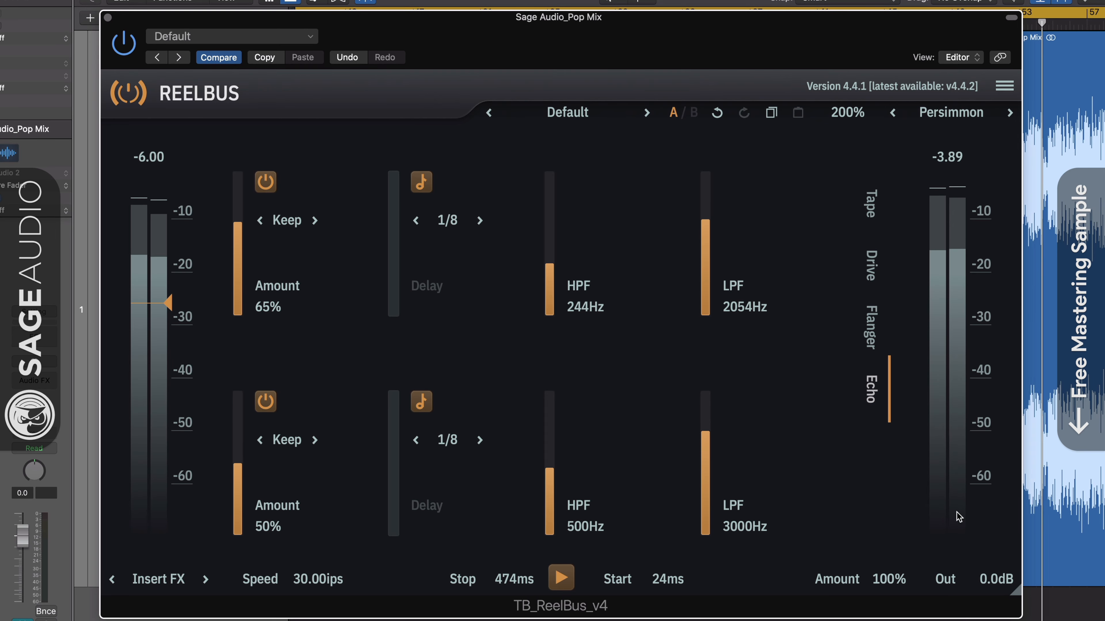
Switch the operating mode to Send FX and check which Flanger and Echo controls are available
left_click(151, 581)
left_click(166, 539)
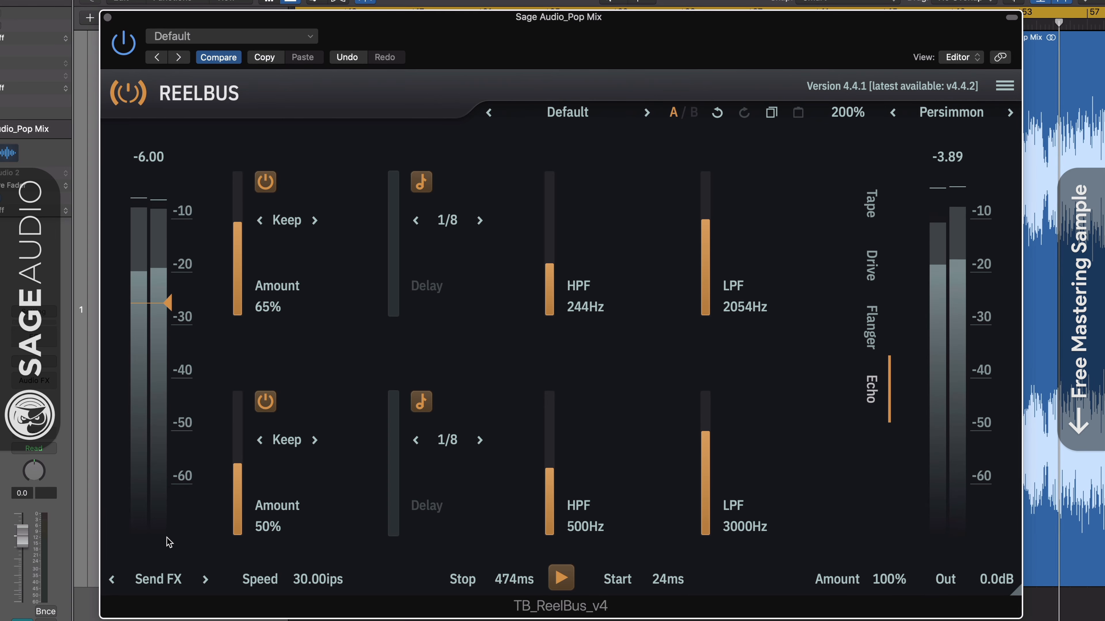
left_click(870, 328)
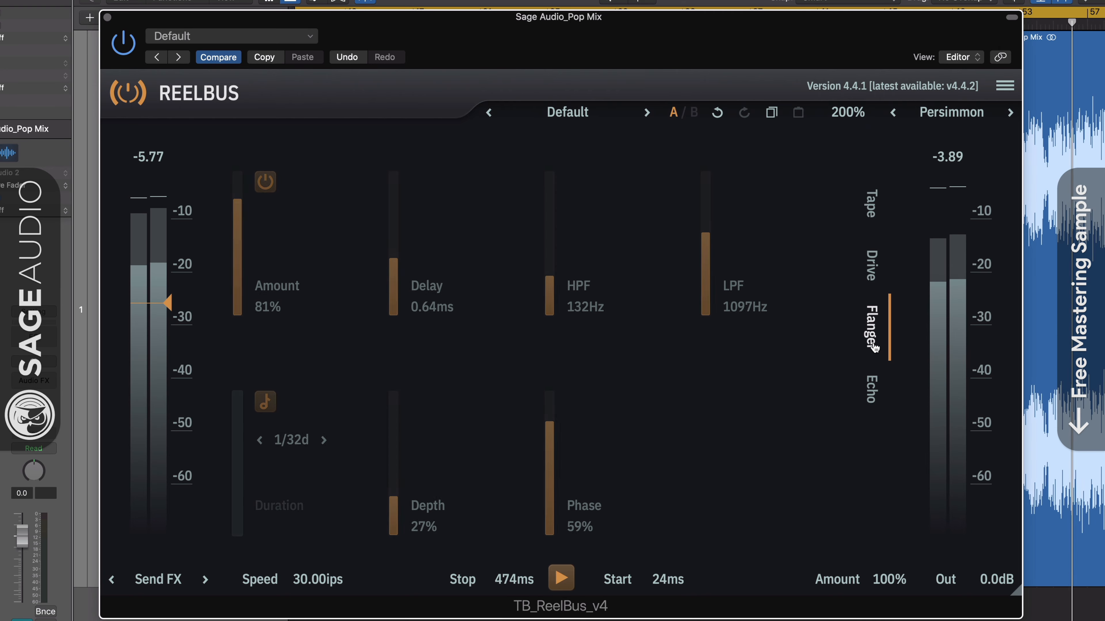
left_click(870, 388)
left_click(872, 337)
left_click(871, 388)
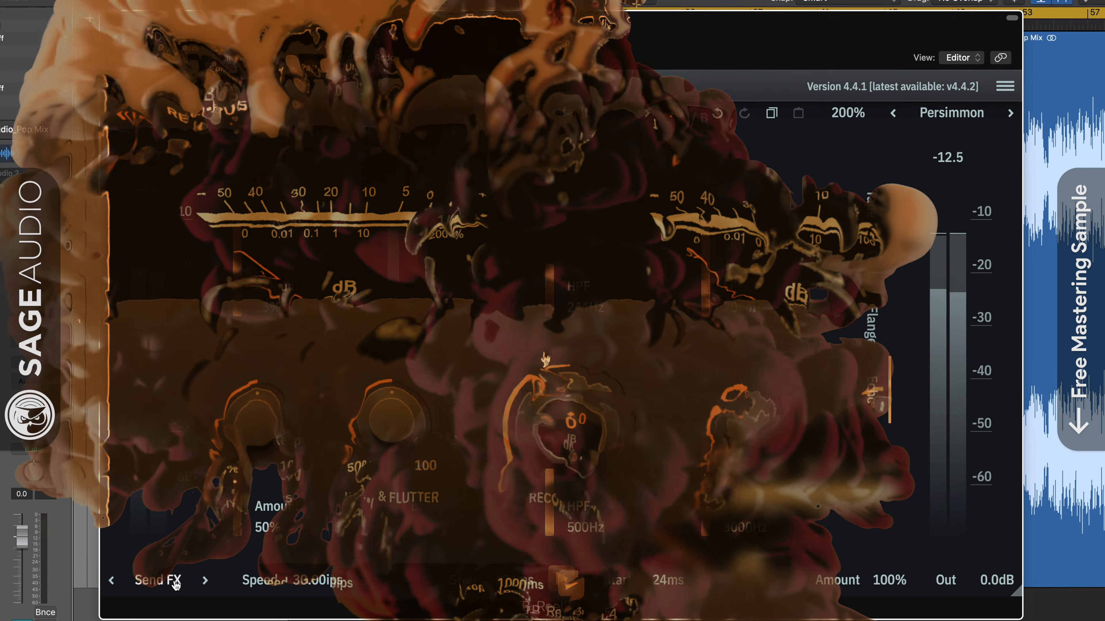
Switch the operating mode to Master bus
left_click(175, 584)
left_click(173, 550)
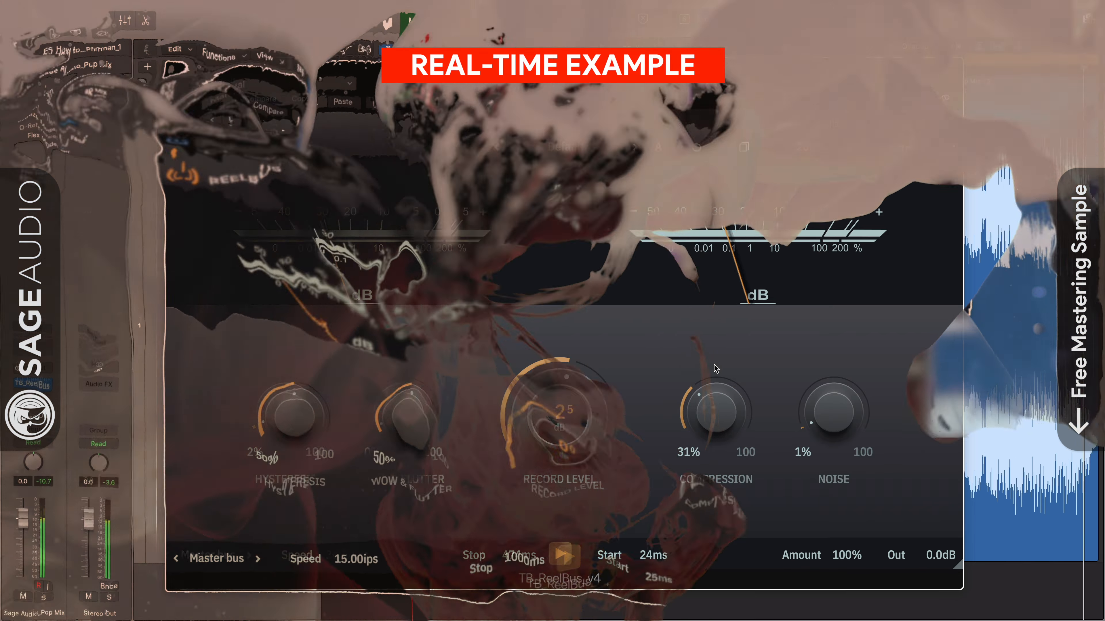